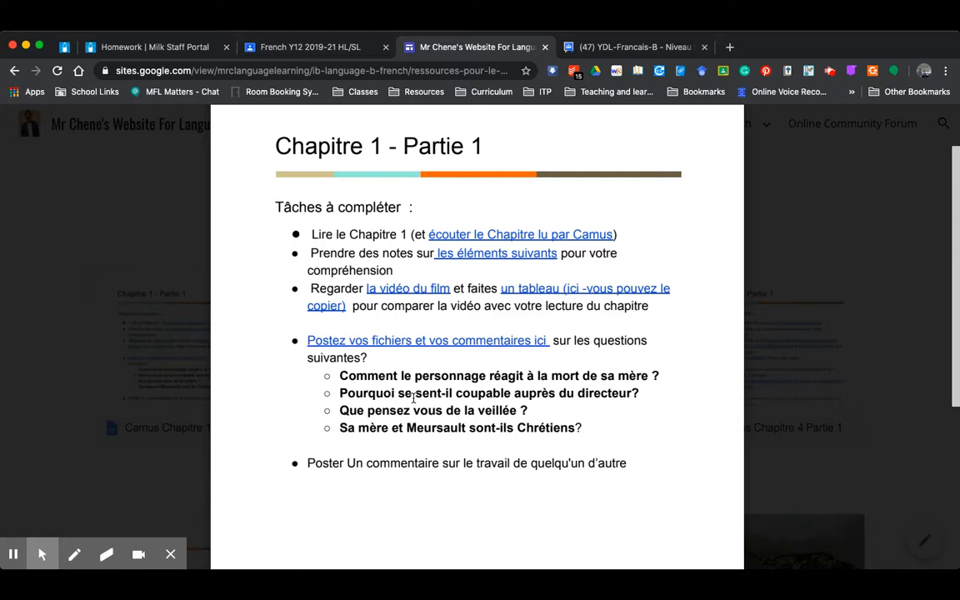
Step: Switch to the YDL-Francais-B - Niveau Supérieur forum and expand the discussion group for L'Etranger
left_click_drag(585, 428, 388, 407)
left_click(601, 47)
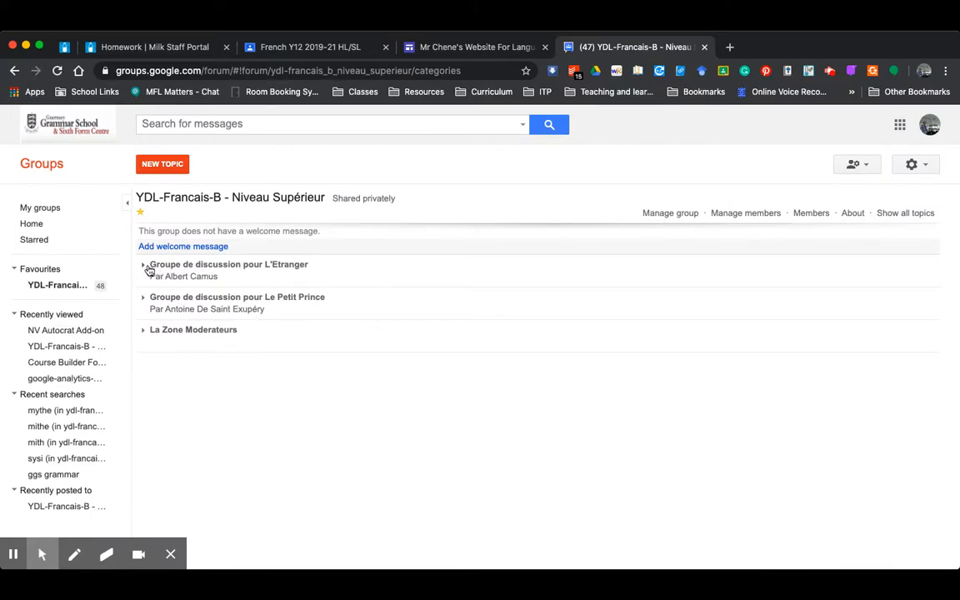
left_click(143, 267)
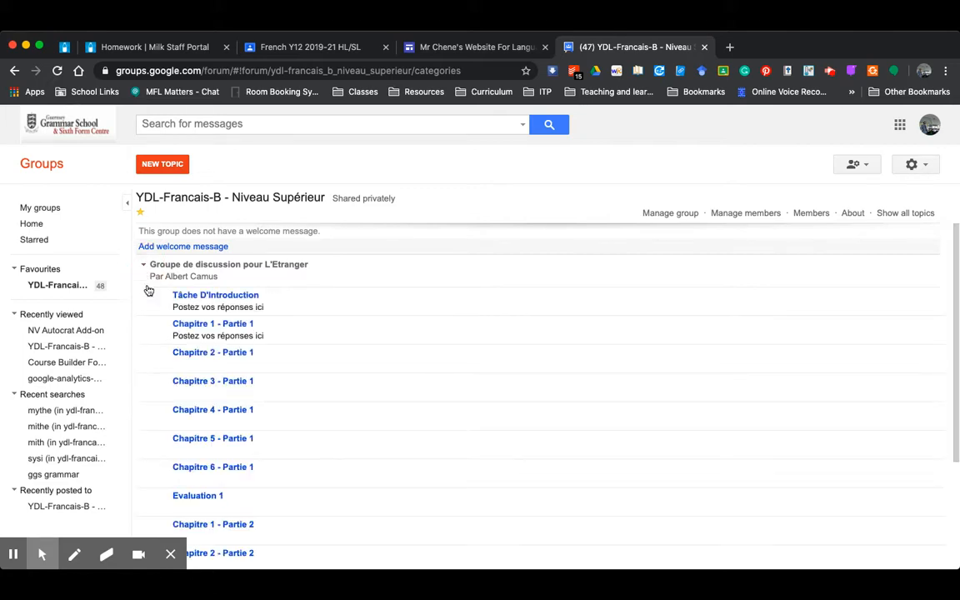
left_click(142, 267)
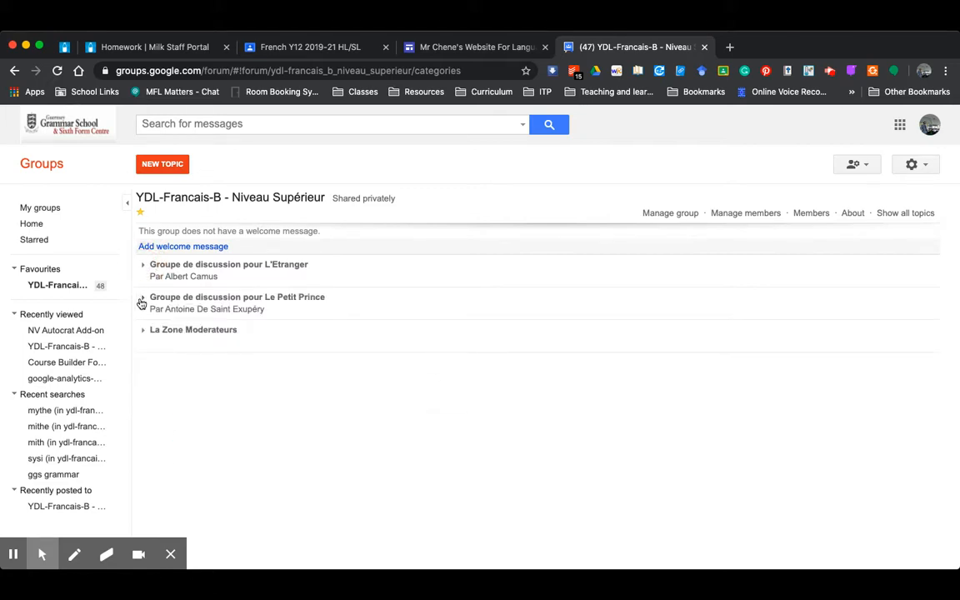
left_click(143, 300)
left_click(143, 300)
left_click(143, 265)
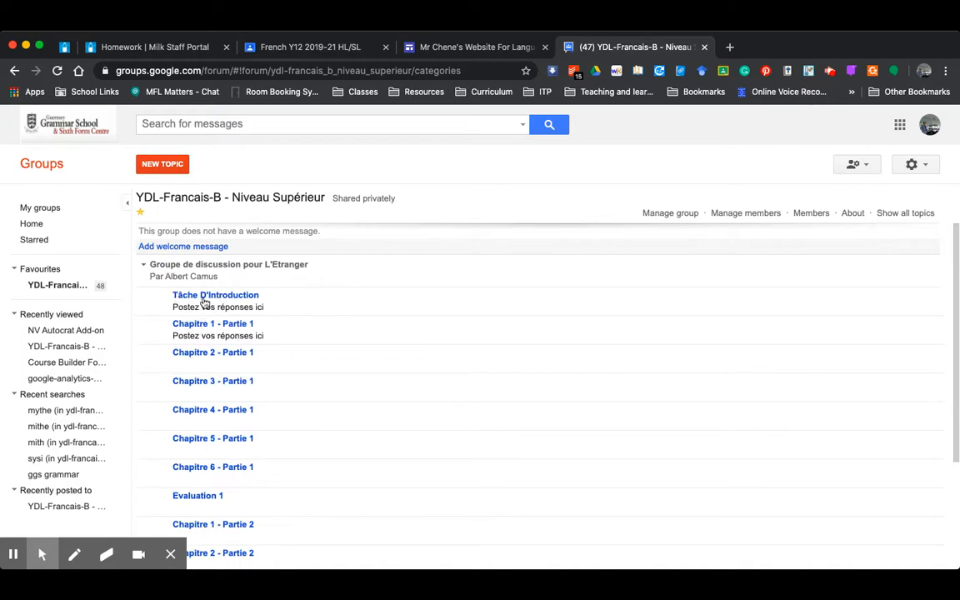
Step: Open the Tâche D'Introduction category, view the topic on the book's setting and main character, and return to the topic list
left_click(200, 298)
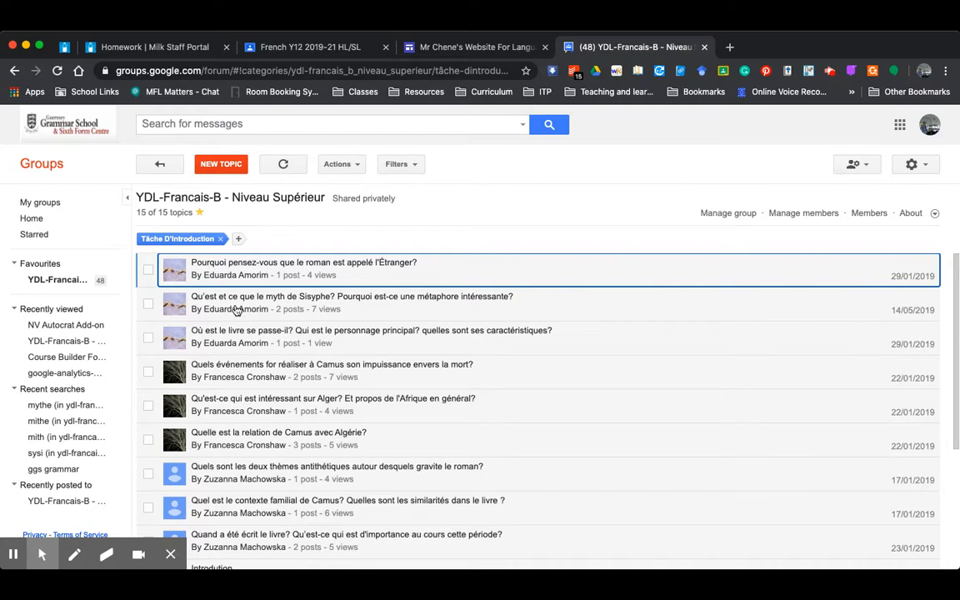
left_click(231, 346)
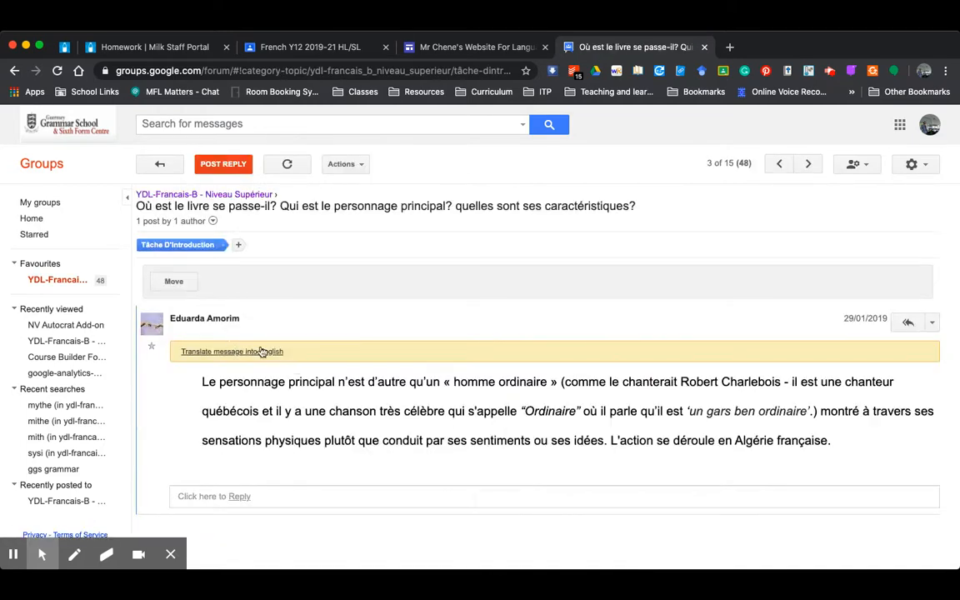
left_click(160, 165)
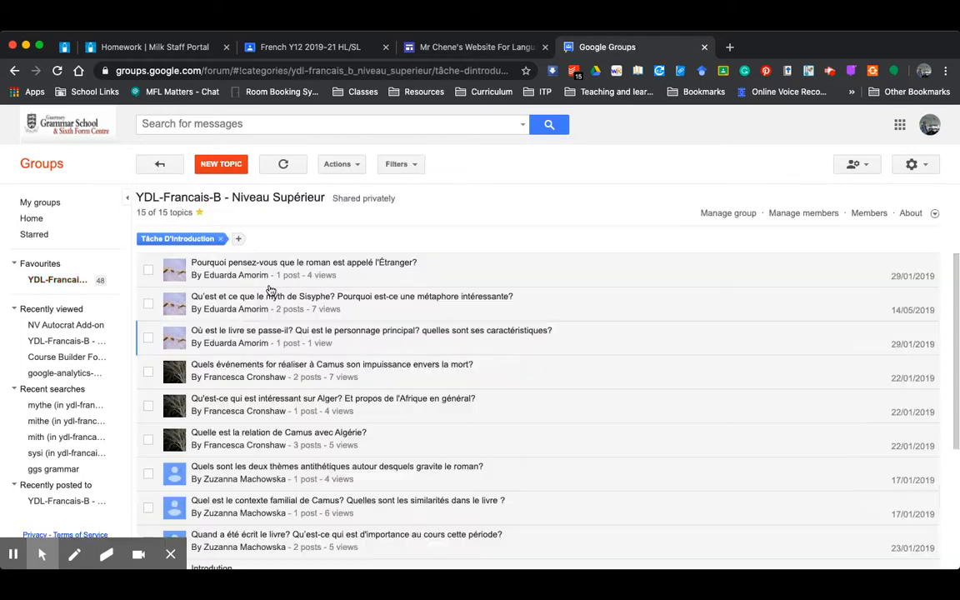
Step: Read the student's post and the teacher's reply in the topic on the myth of Sisyphe, and return to the topic list
left_click(240, 298)
scroll(260, 303, "down", 3)
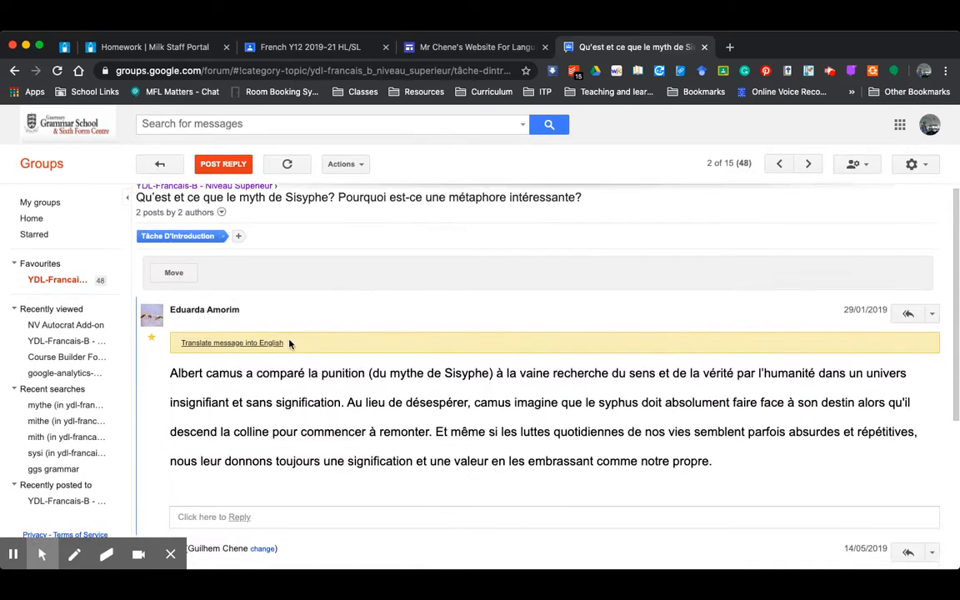
scroll(289, 344, "down", 3)
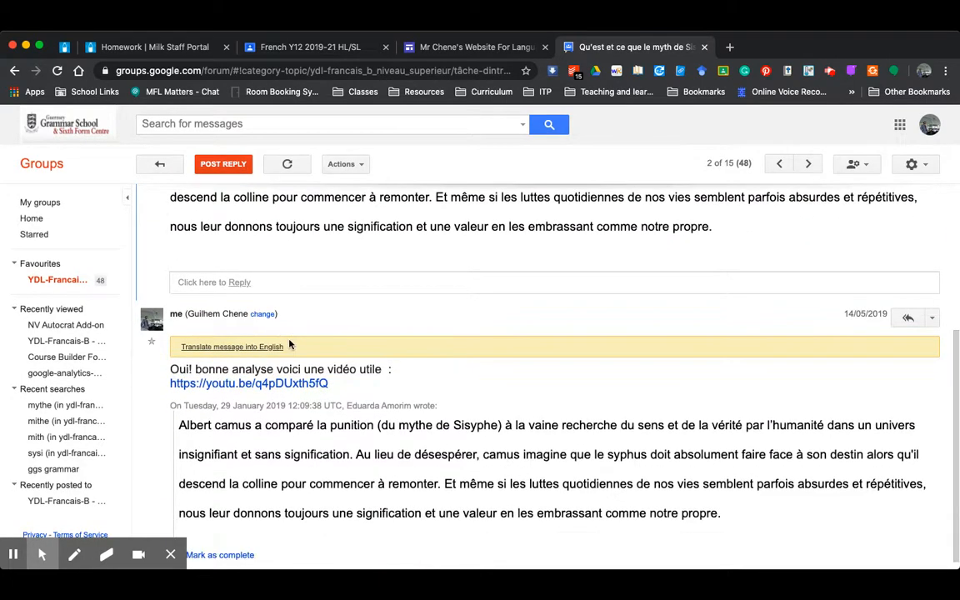
scroll(290, 344, "up", 3)
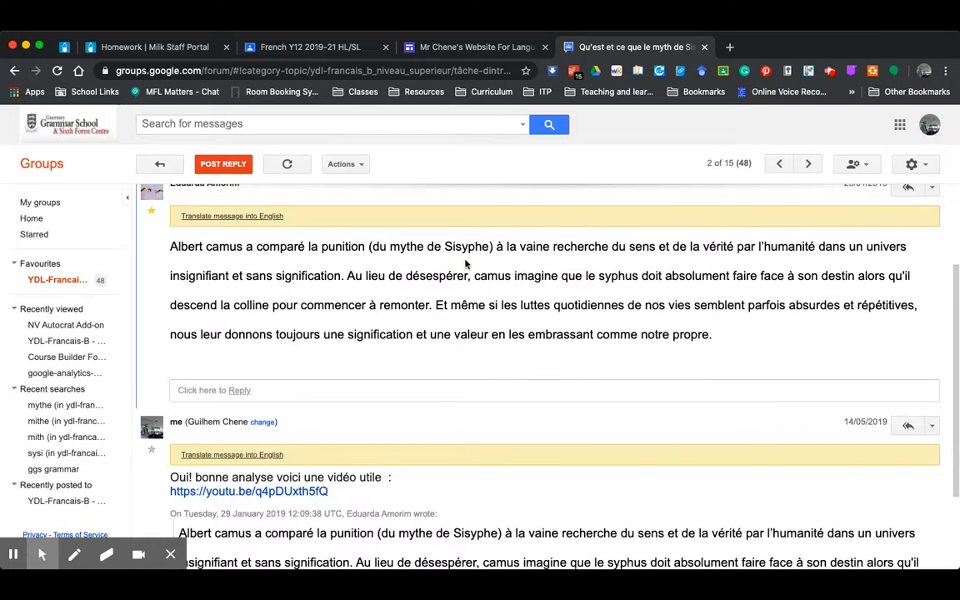
scroll(420, 379, "down", 3)
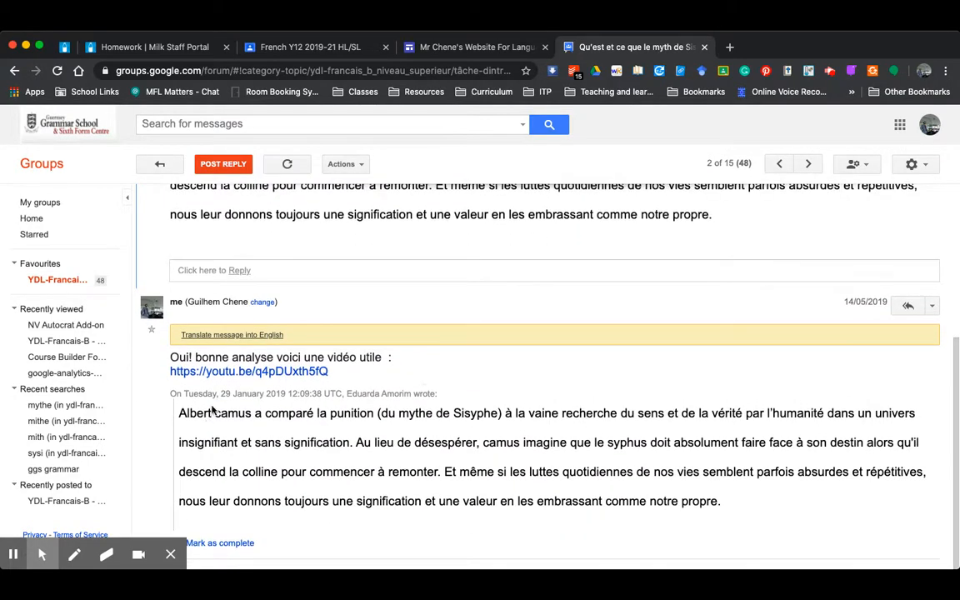
scroll(320, 444, "down", 1)
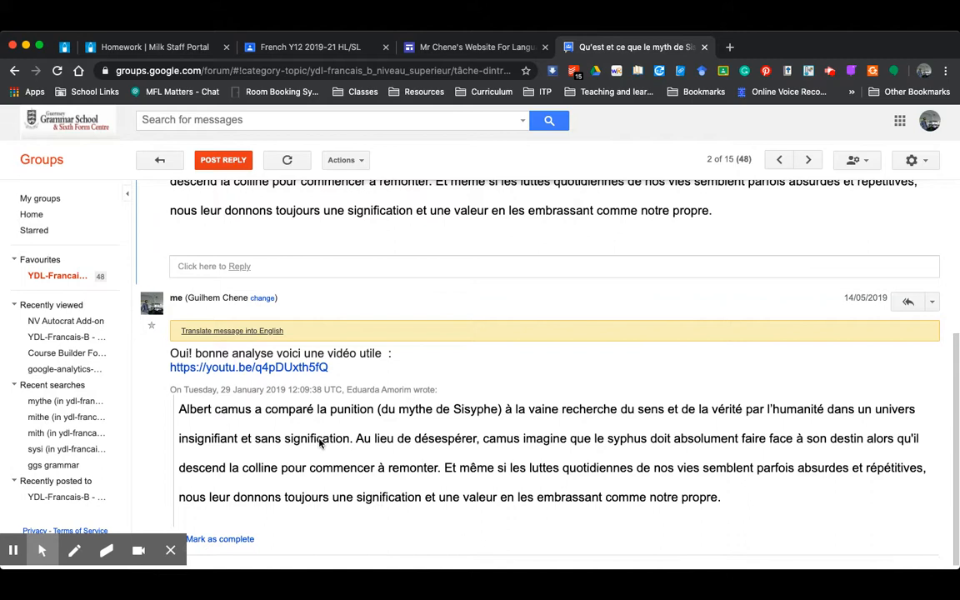
scroll(319, 443, "up", 5)
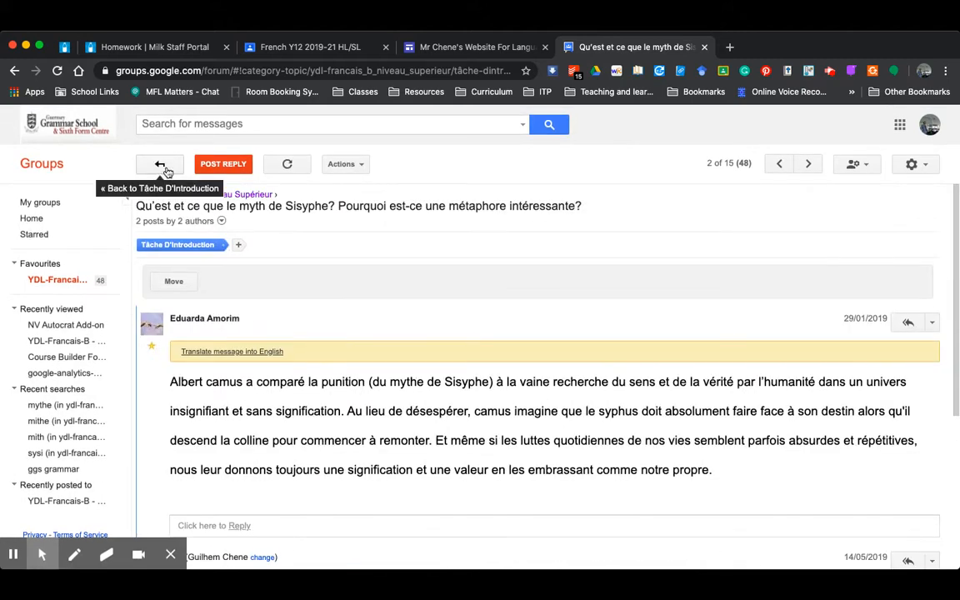
left_click(164, 167)
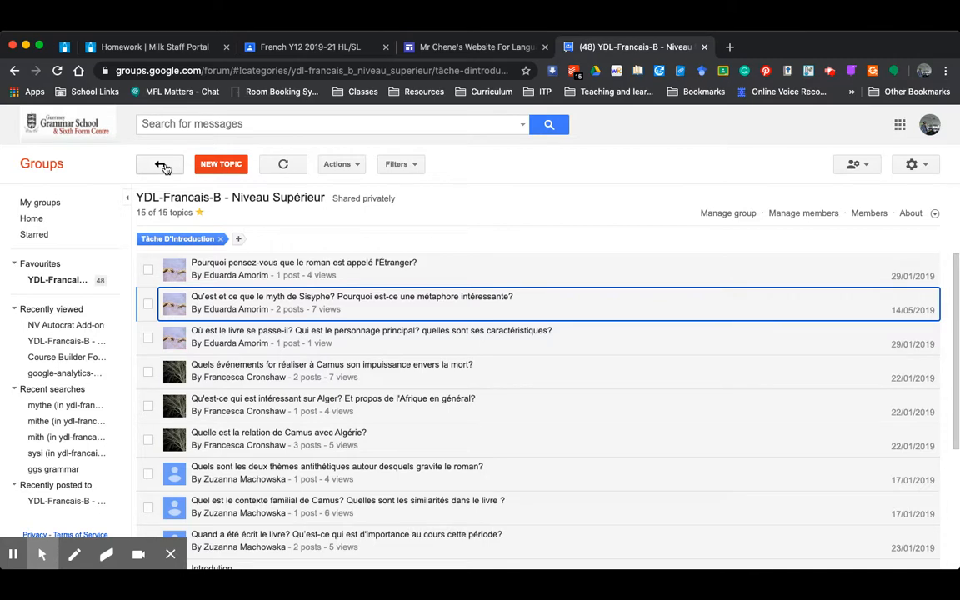
Step: Look through the Tâche D'Introduction topics and return to the forum's list of chapter categories for L'Etranger
scroll(215, 282, "down", 3)
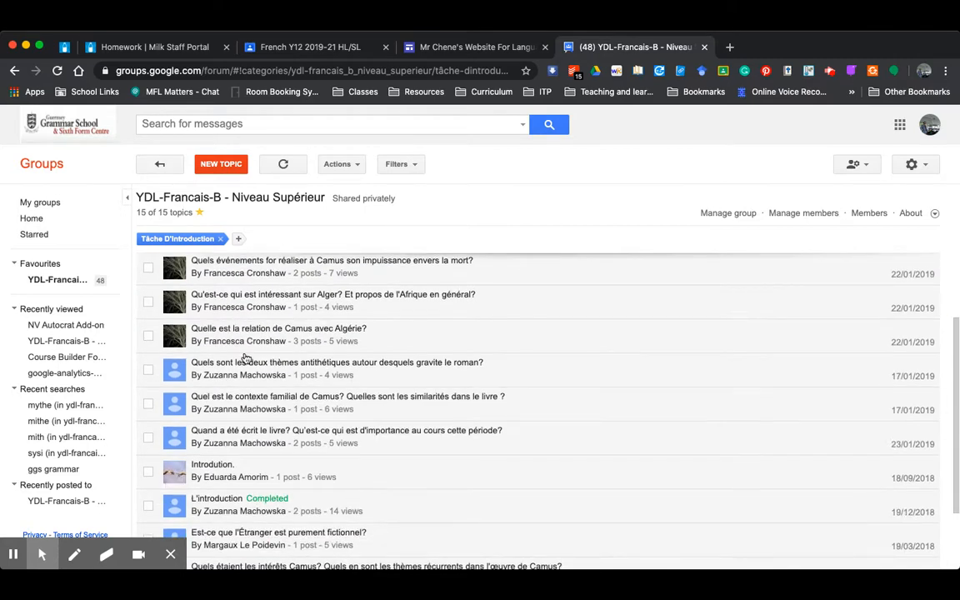
scroll(246, 356, "down", 2)
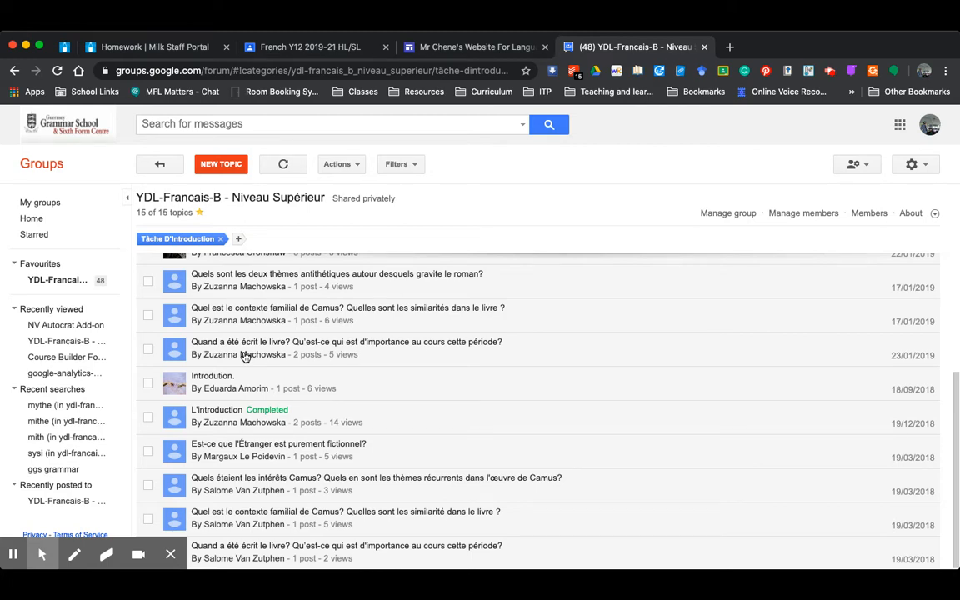
left_click(158, 163)
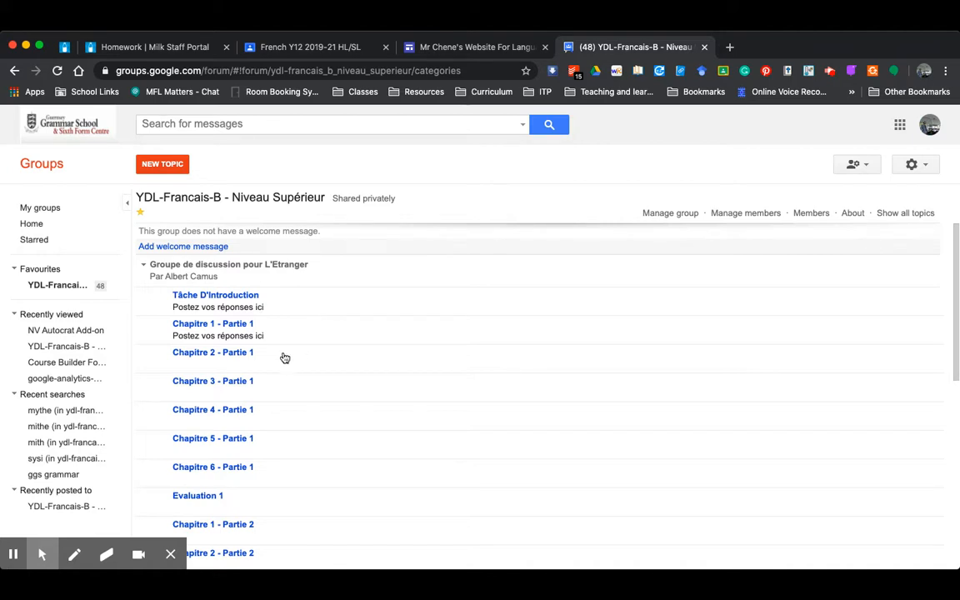
scroll(281, 377, "down", 1)
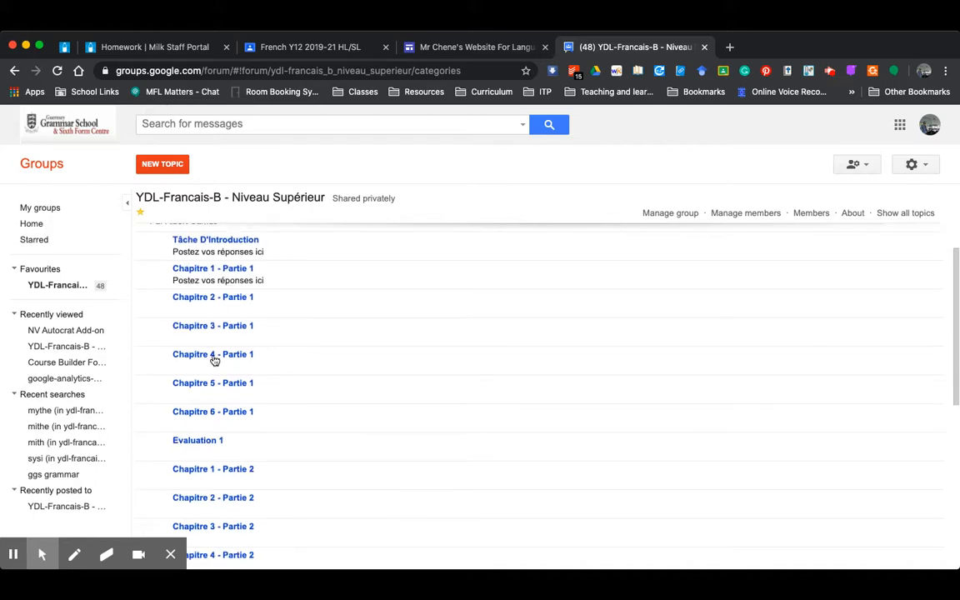
scroll(214, 365, "up", 1)
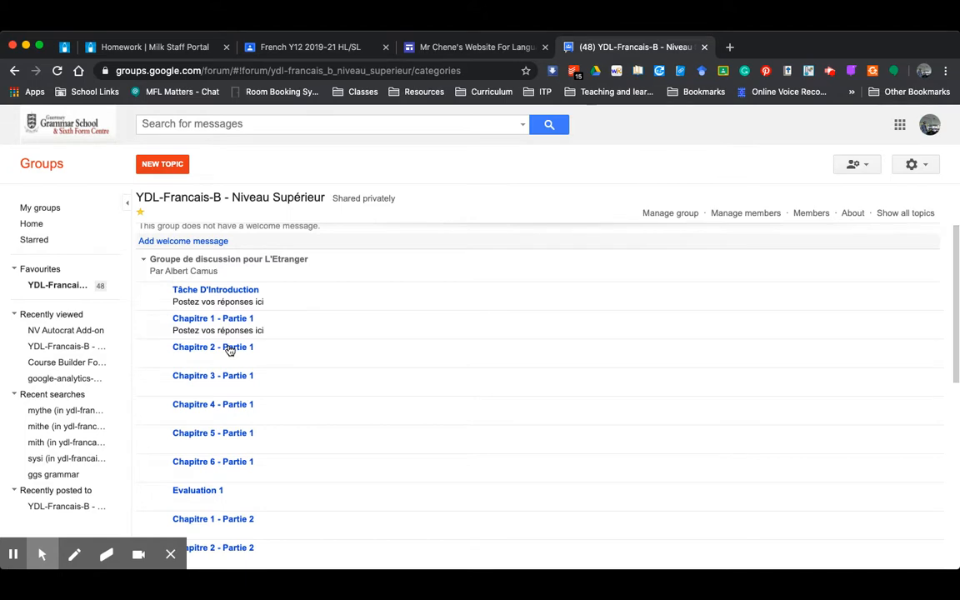
Step: Return to the language learners' website, close the Camus Chapitre 1 Partie 1 preview, and open the Première Partie - Etranger page for editing
left_click(419, 48)
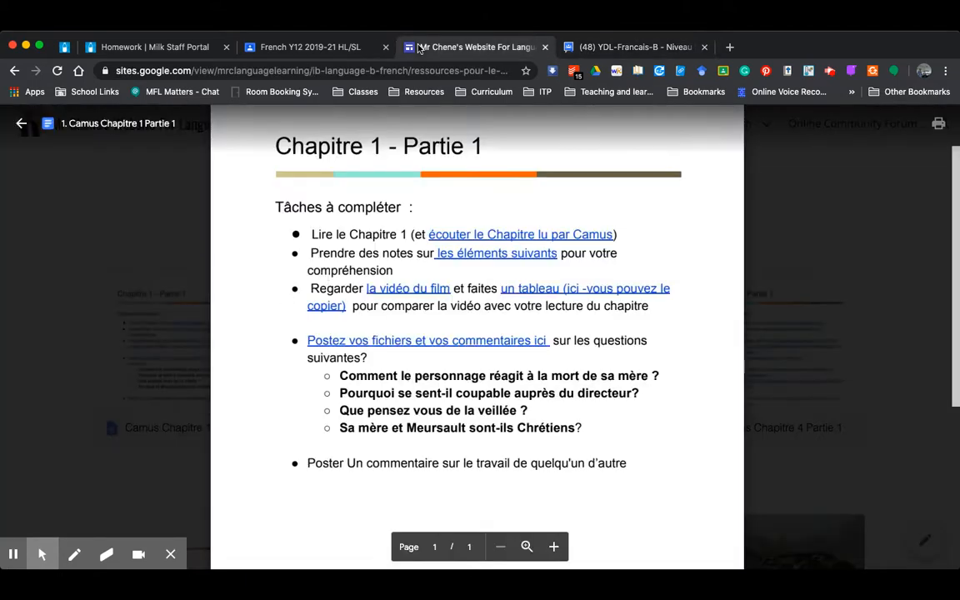
left_click(21, 123)
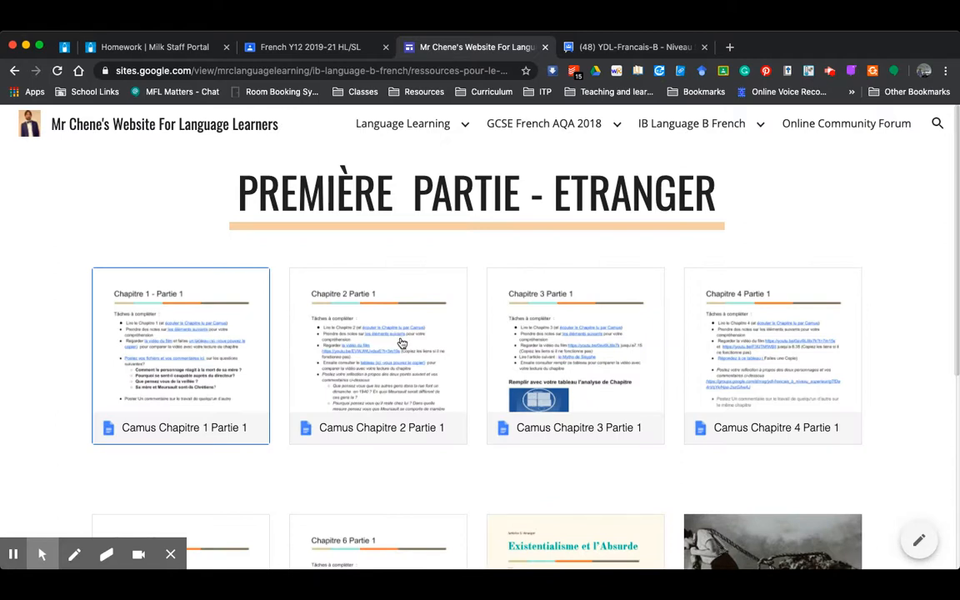
scroll(399, 341, "down", 3)
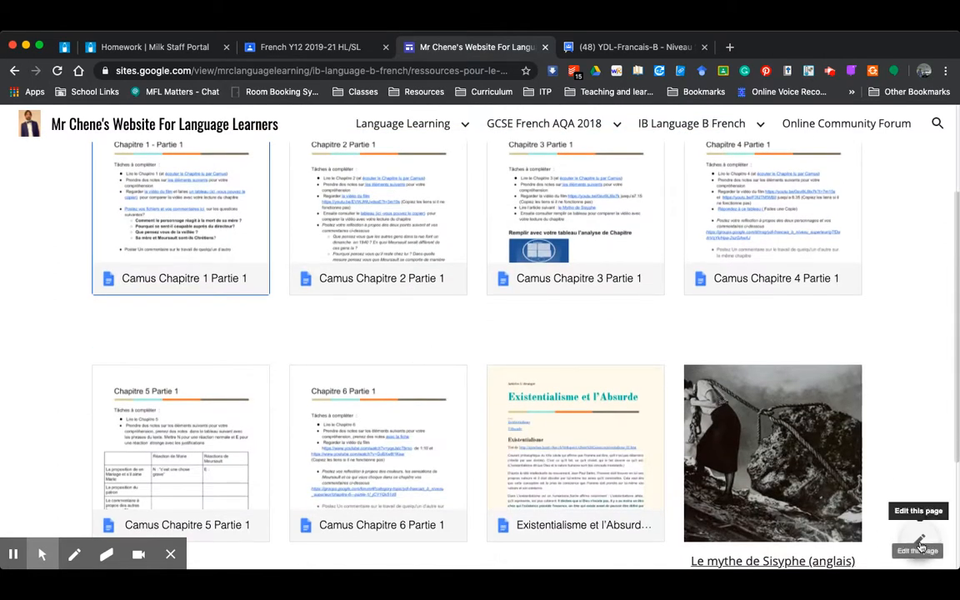
left_click(921, 544)
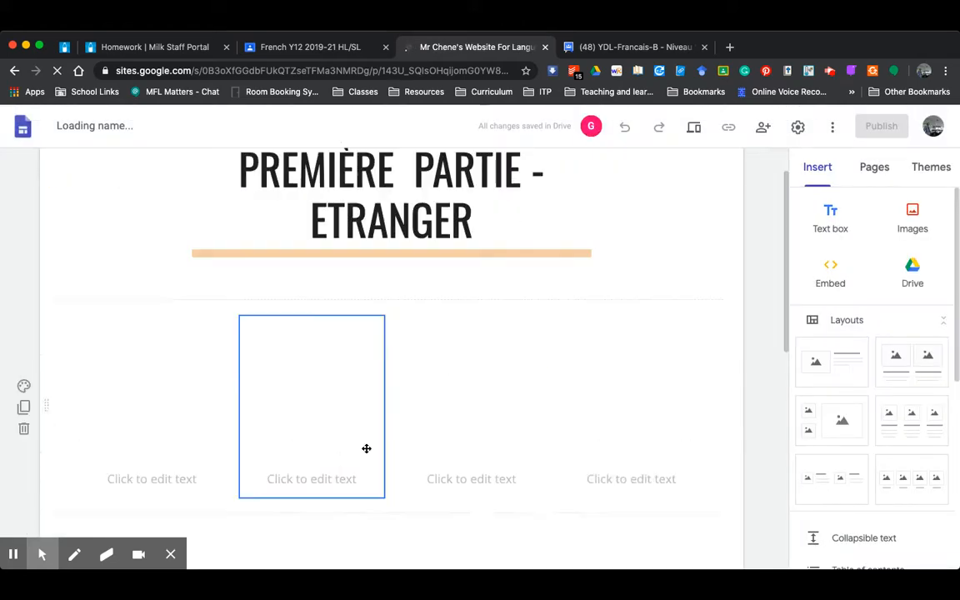
Step: Add a three-column image-and-text layout below the page's last row of resources and open the Drive file search for its first placeholder
scroll(366, 448, "down", 5)
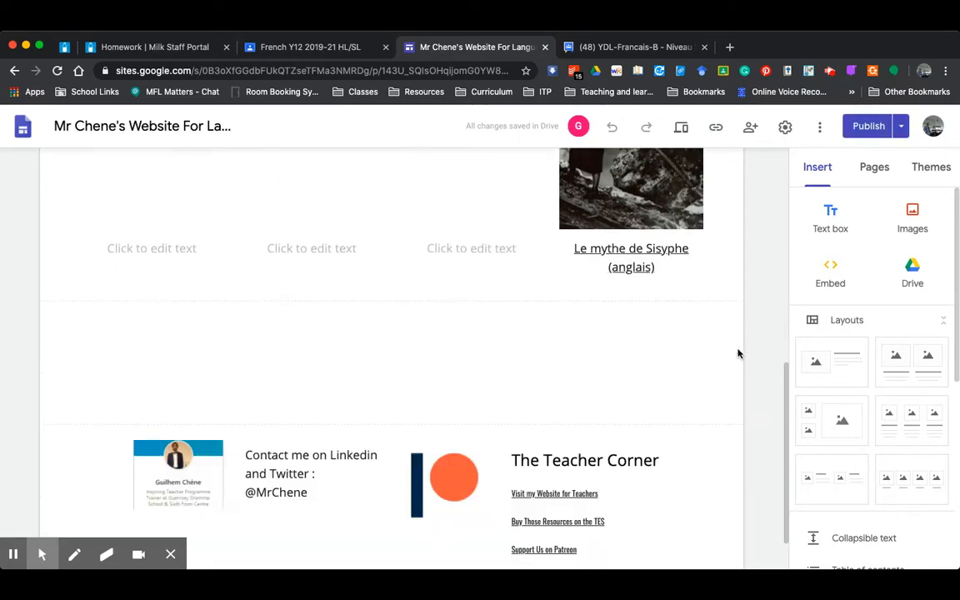
left_click_drag(900, 421, 319, 371)
left_click(178, 315)
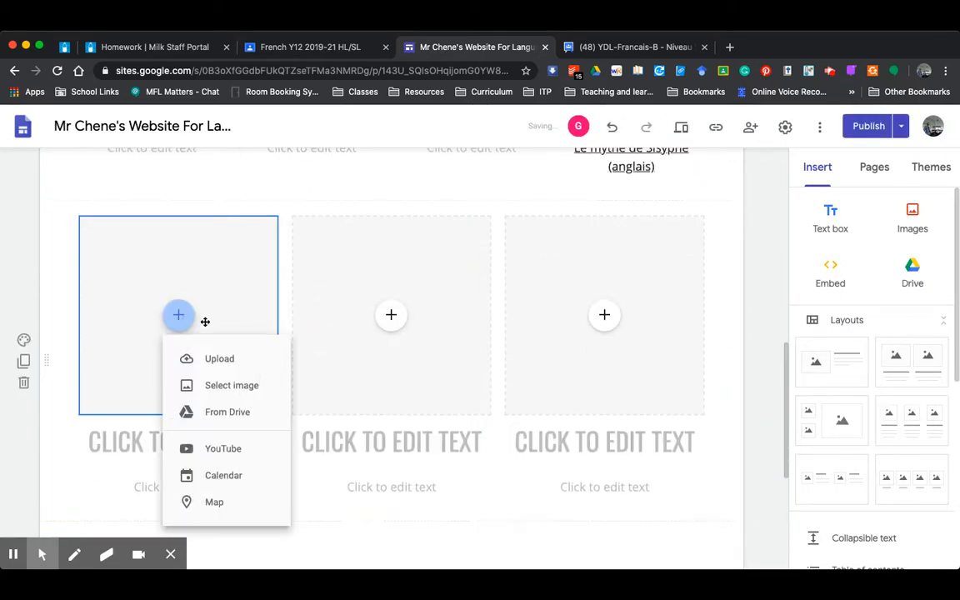
left_click(222, 412)
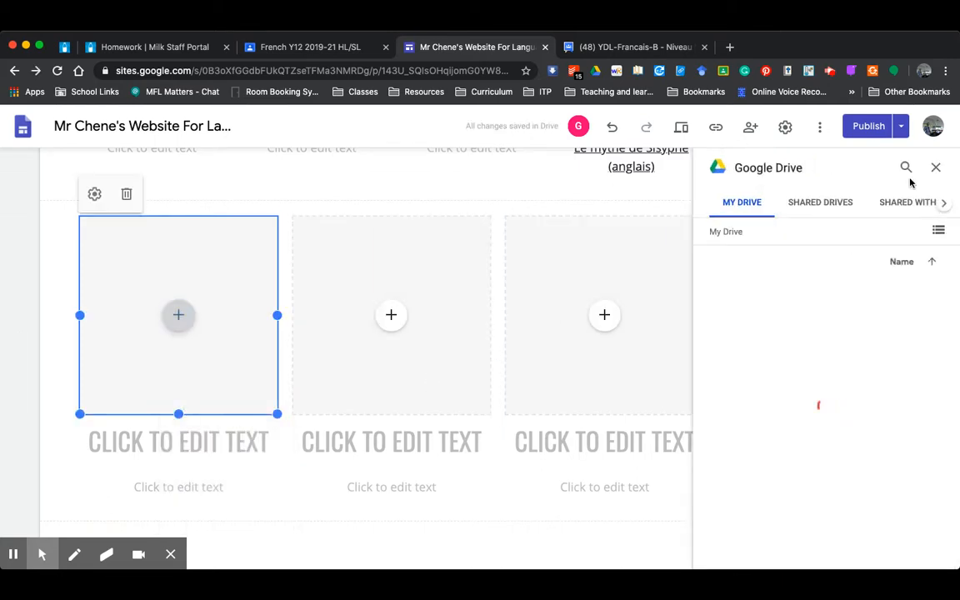
left_click(905, 168)
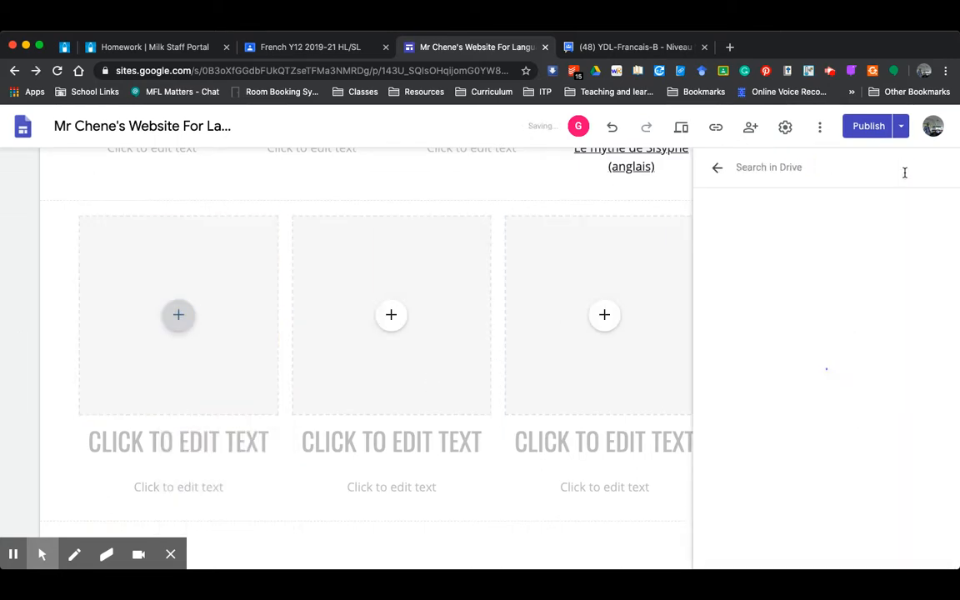
left_click(774, 173)
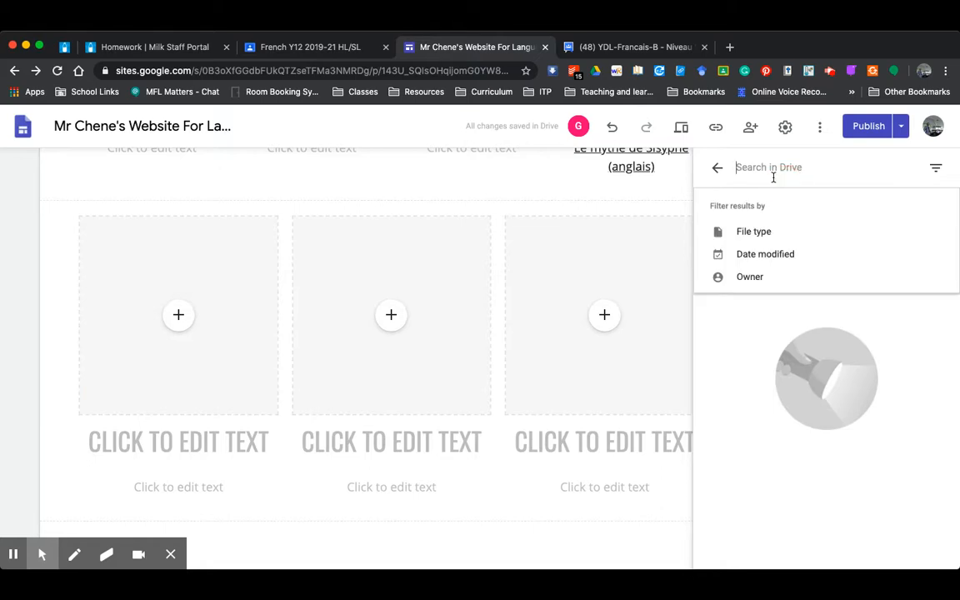
Step: Search Drive for "0." and look through the files for the introduction task document
type("0.")
key("Return")
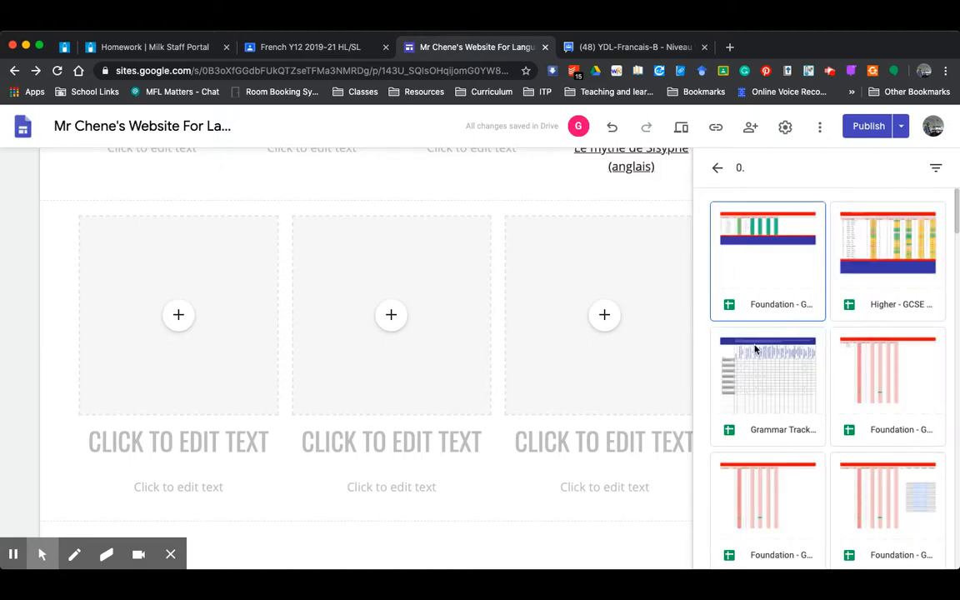
scroll(755, 350, "down", 5)
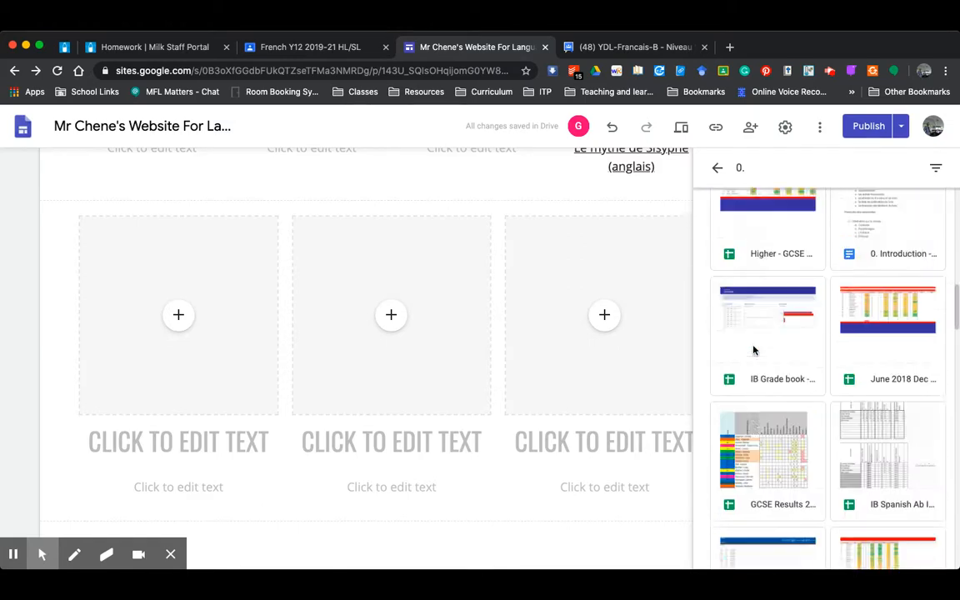
scroll(753, 349, "down", 7)
scroll(759, 250, "up", 5)
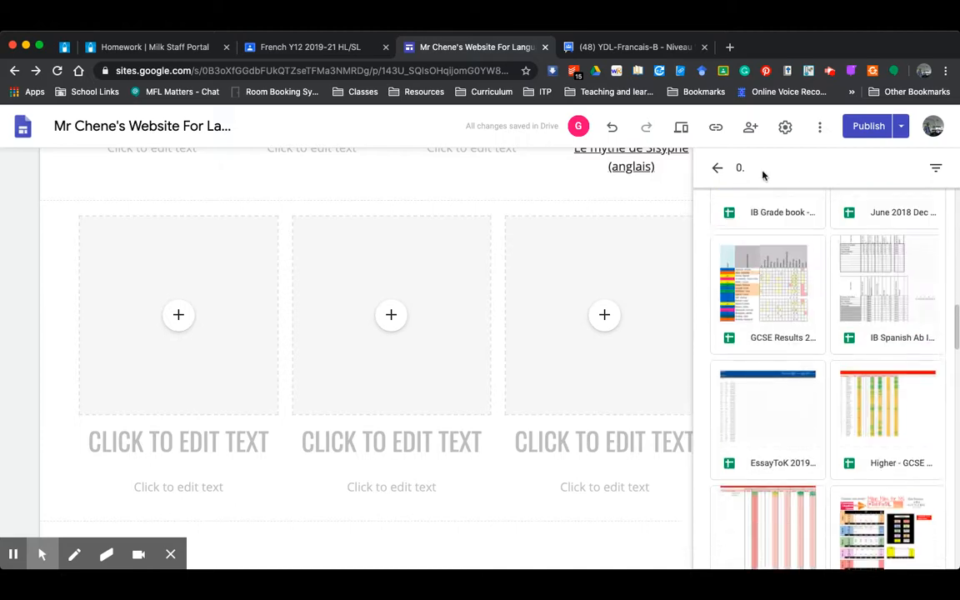
scroll(763, 175, "up", 1)
Step: Search Drive for "camus" and insert the "Lire le chapitre 4 partie 2" document into the first placeholder of the new layout
left_click(752, 168)
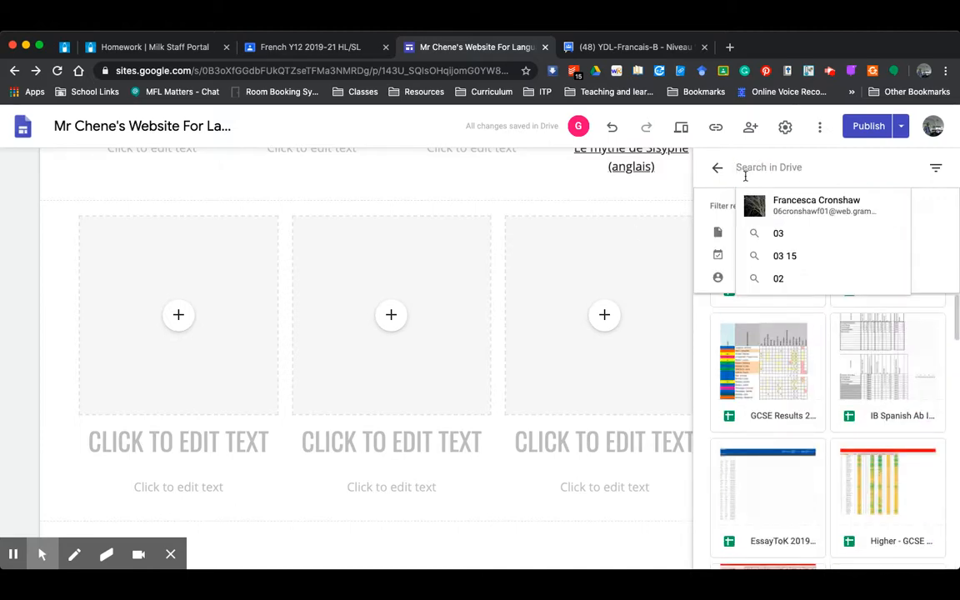
type("camus")
key("Return")
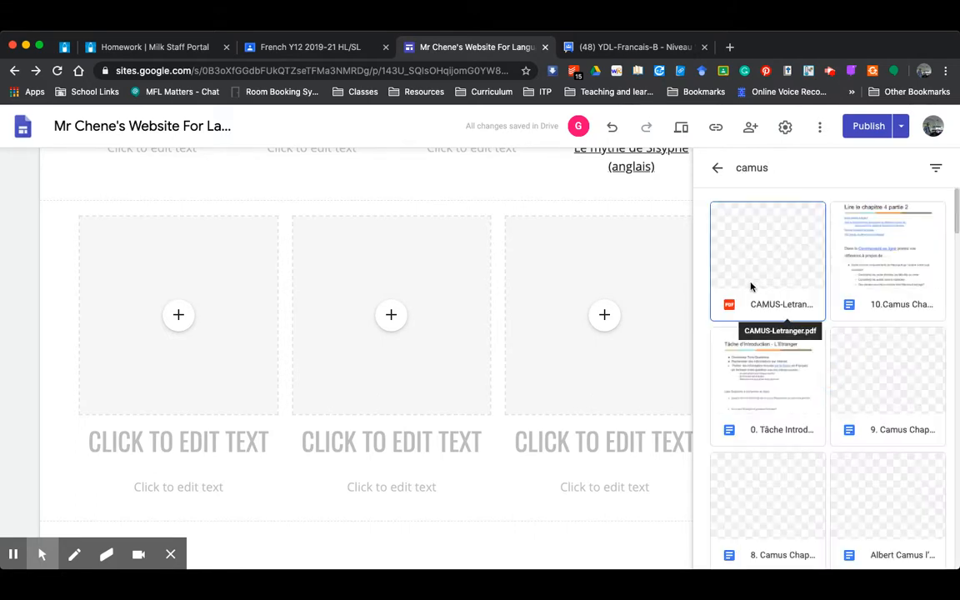
left_click(842, 292)
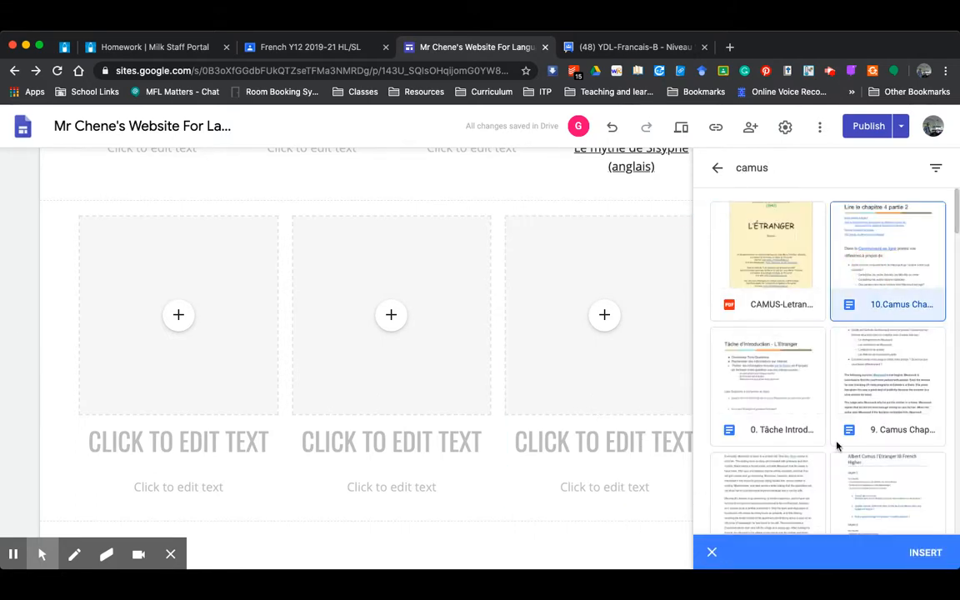
left_click(935, 562)
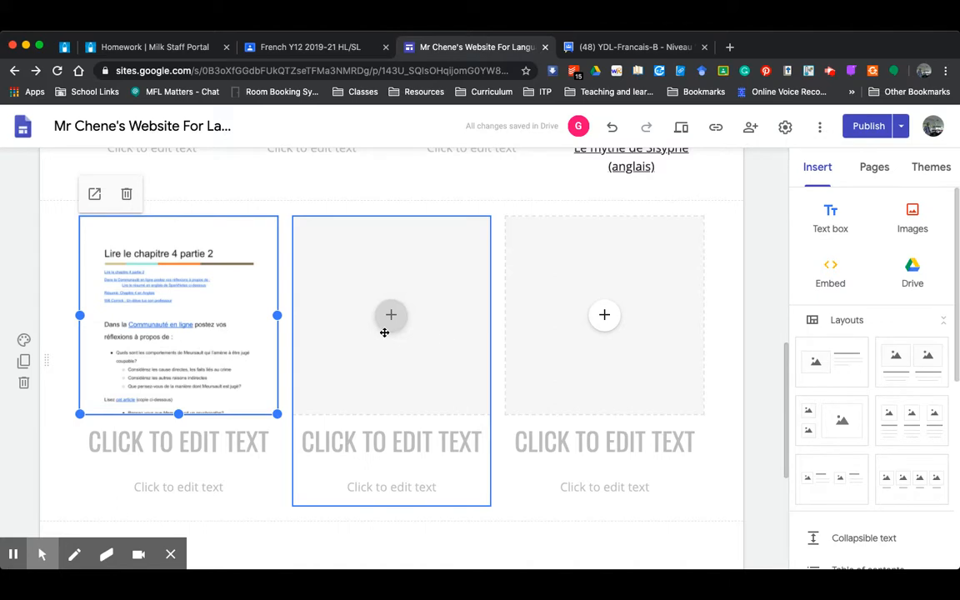
Step: Review the chapter documents already placed on the Première Partie - Etranger page
scroll(391, 333, "up", 5)
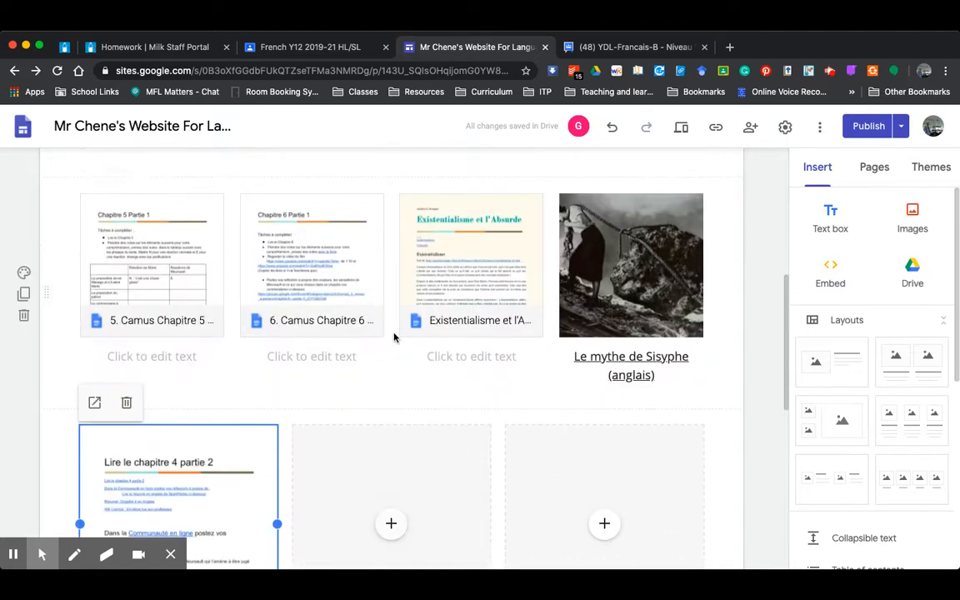
scroll(394, 337, "up", 5)
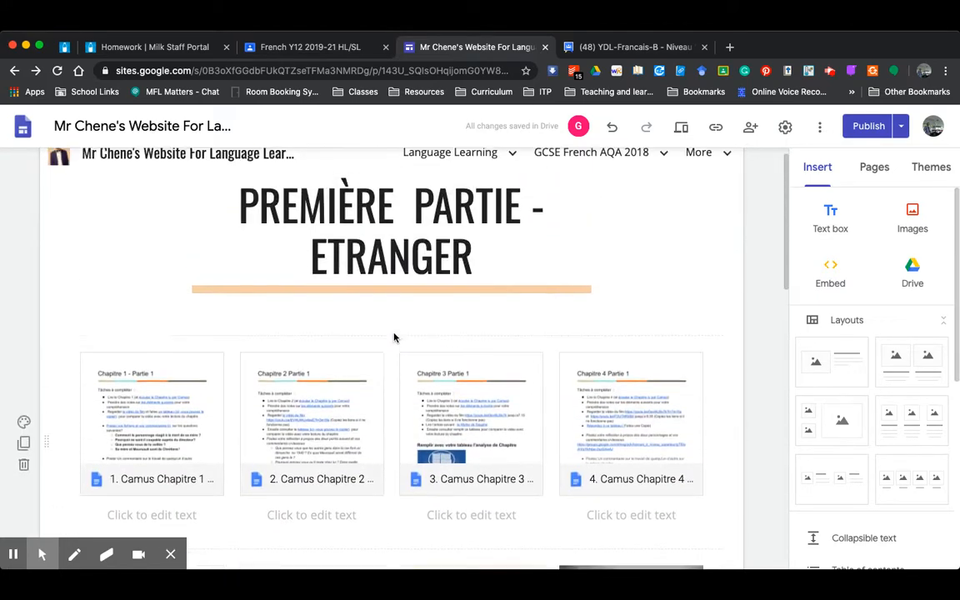
scroll(394, 337, "down", 3)
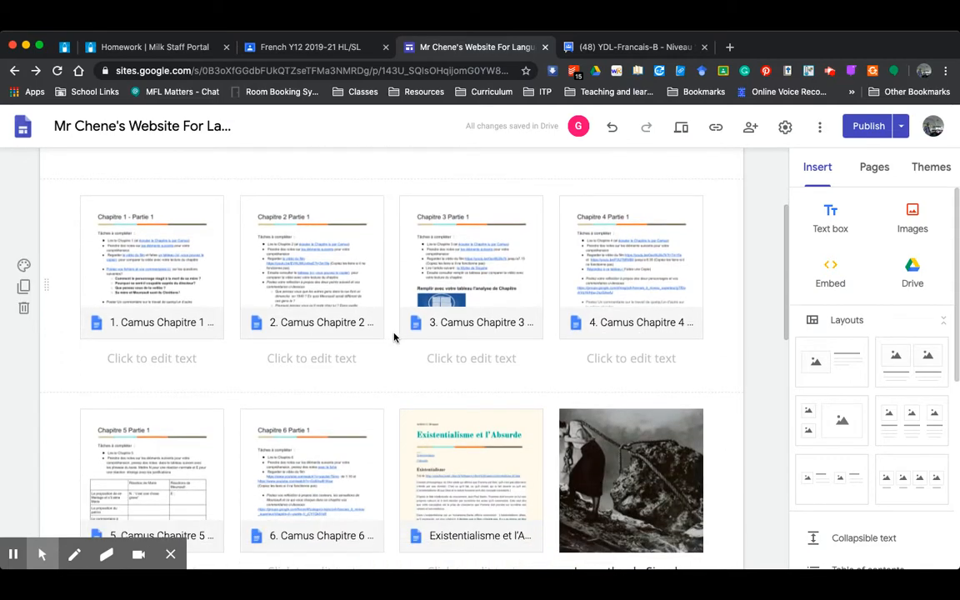